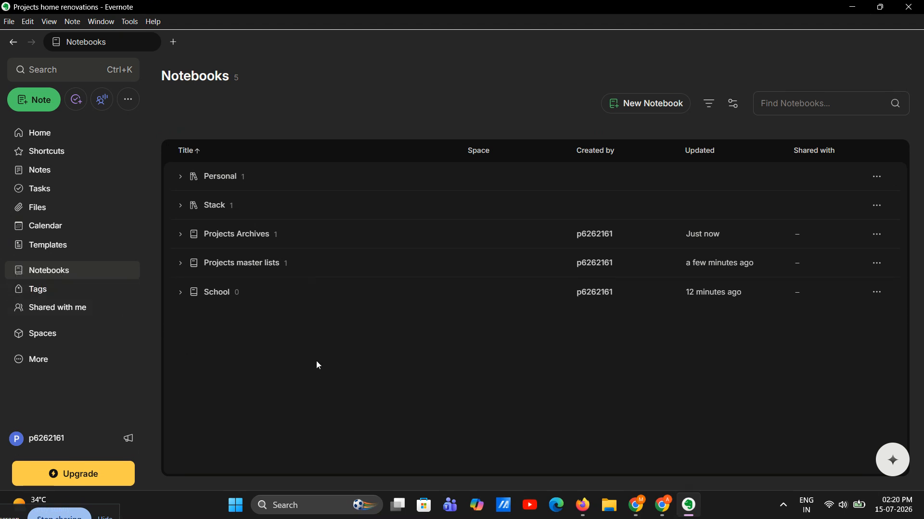
click(608, 102)
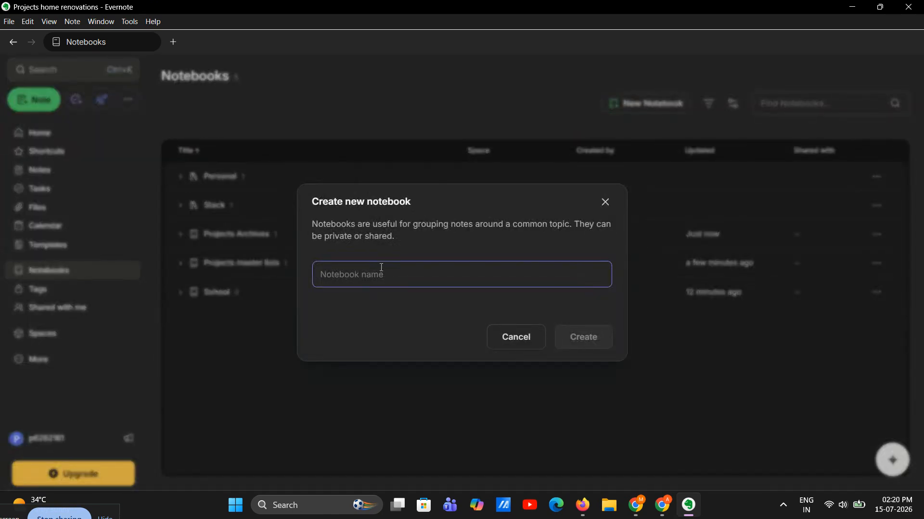
text(Pro)
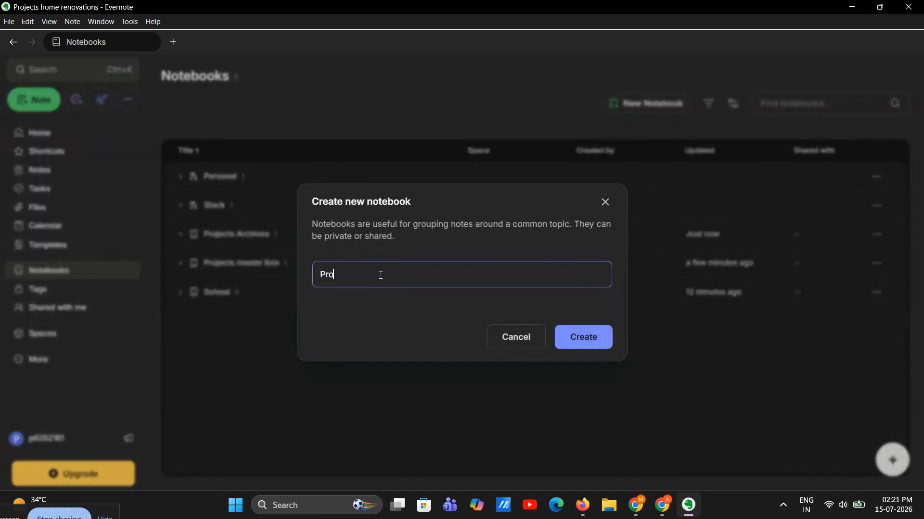
text(jects Master Lists)
click(584, 348)
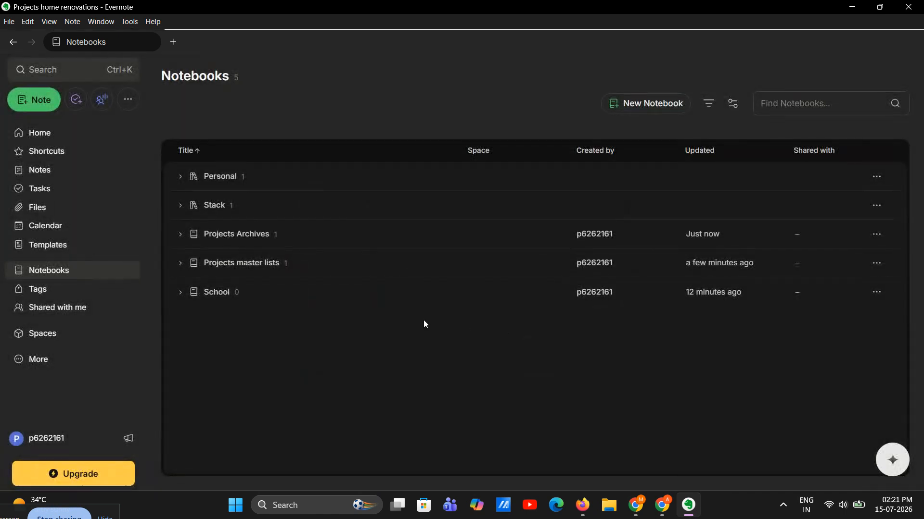
View the Active Projects Tracker note in the Projects master lists notebook, then return to the notebook list.
click(229, 263)
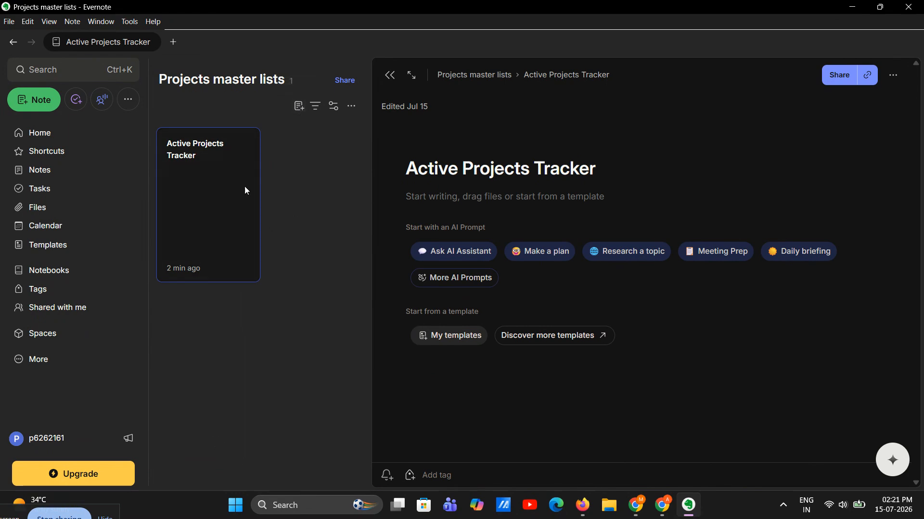
drag(598, 169, 374, 184)
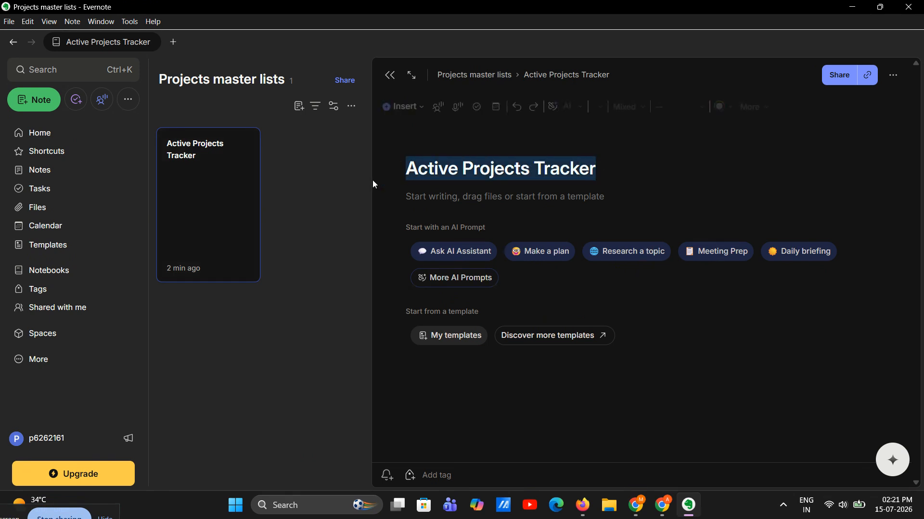
click(615, 168)
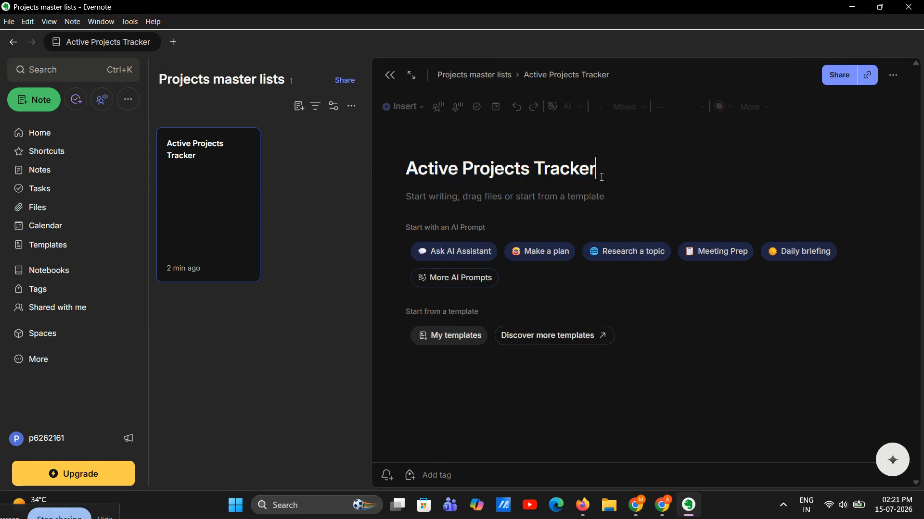
click(490, 201)
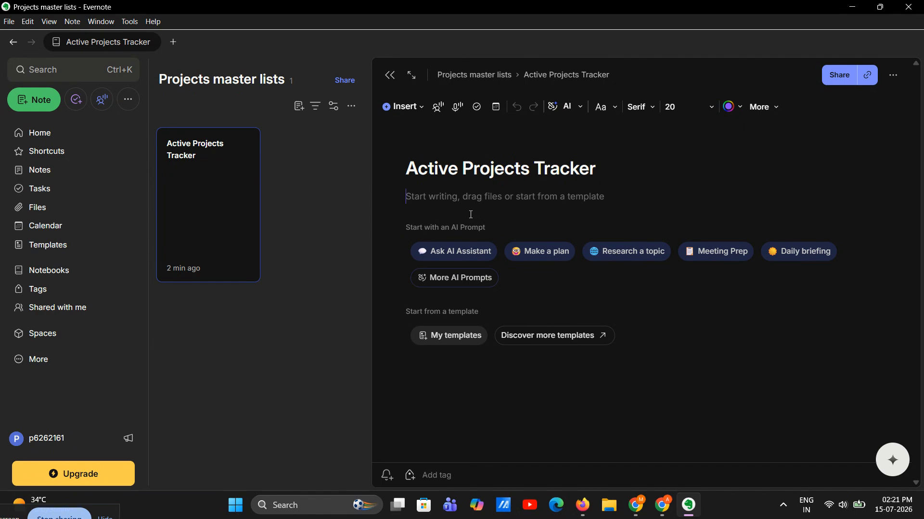
click(13, 42)
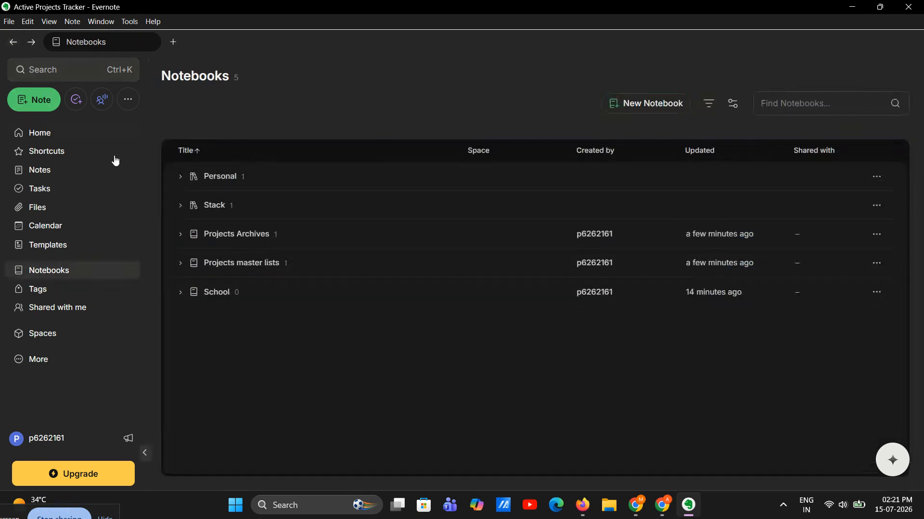
click(645, 102)
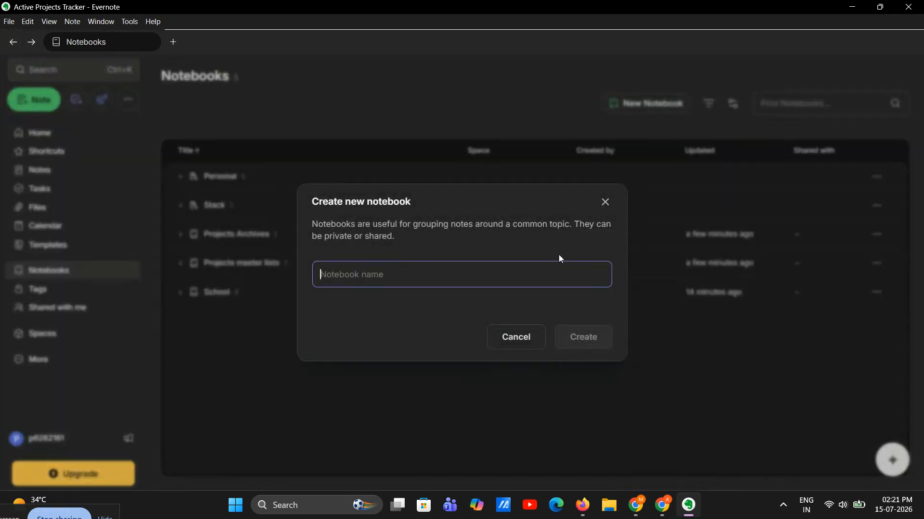
text(Pro)
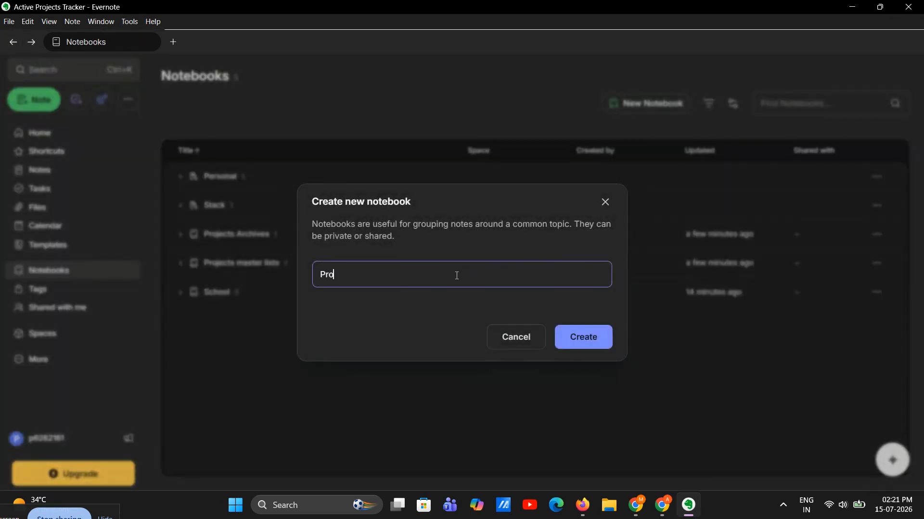
text(ject Arccives)
click(368, 275)
text(h)
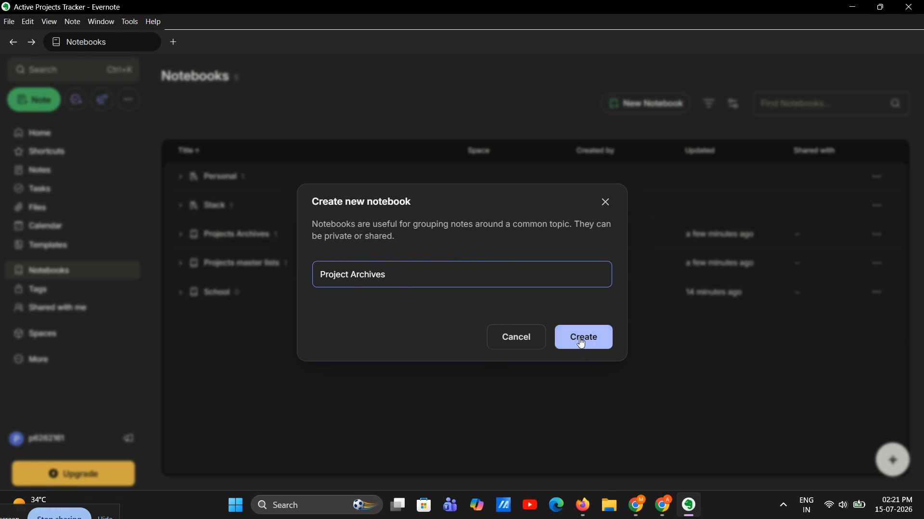
click(652, 376)
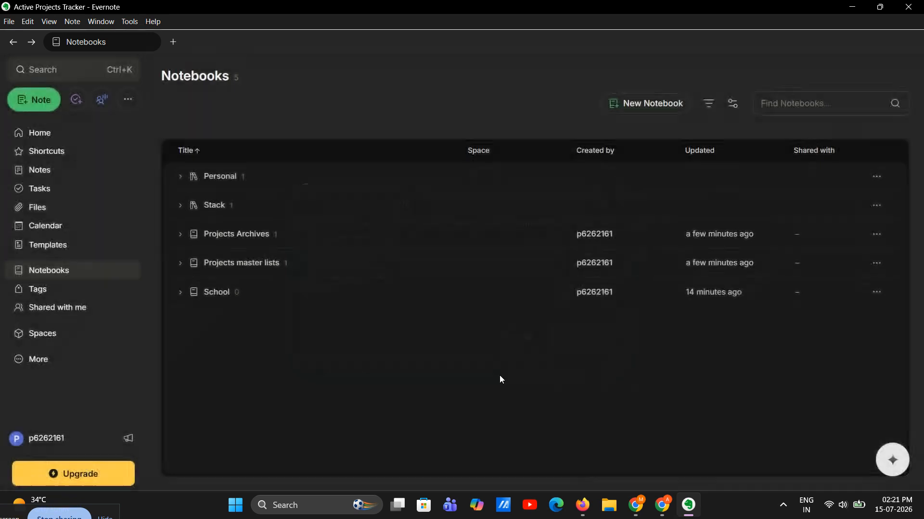
Open the Home renovation note in the Projects Archives notebook and check its title.
click(235, 234)
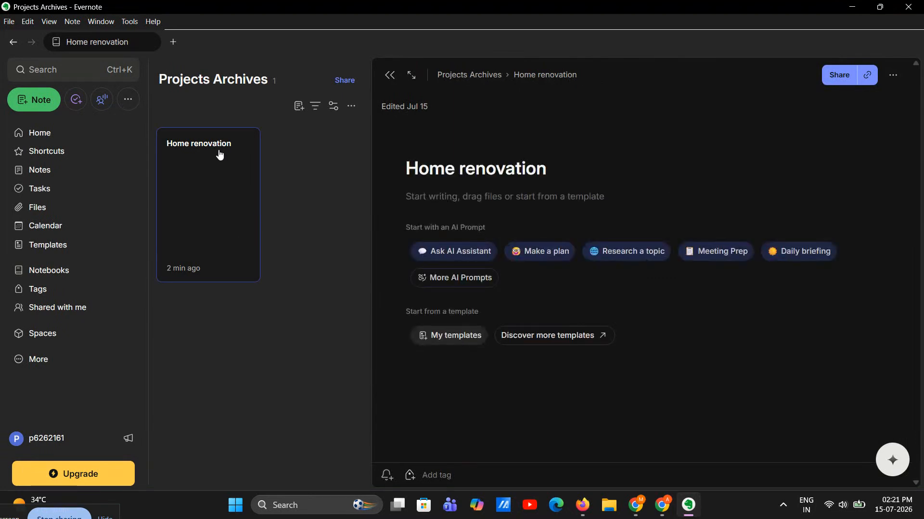
drag(555, 169, 371, 181)
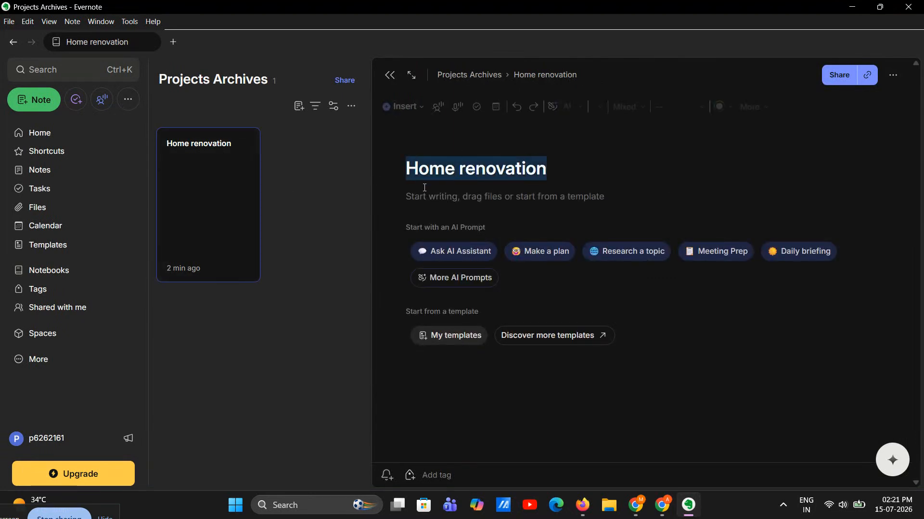
click(571, 170)
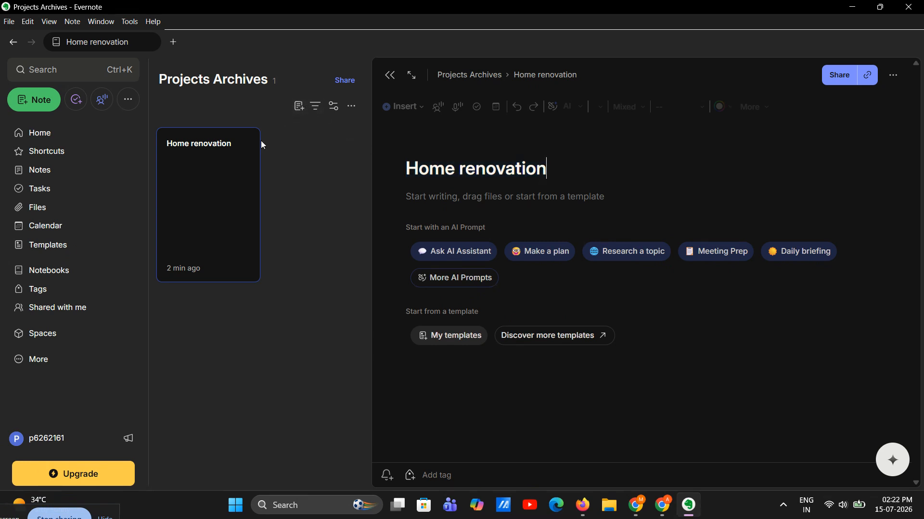
click(235, 167)
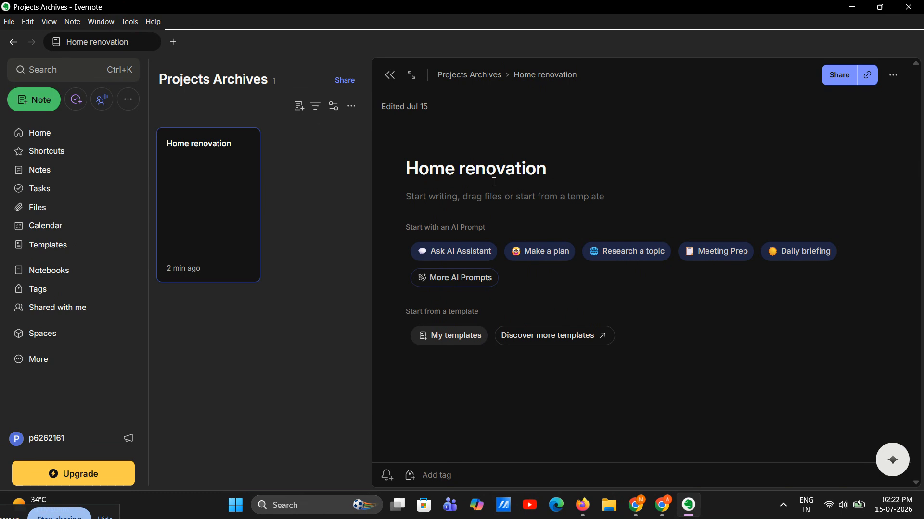
Insert a checkbox into the body of the Home renovation note and end the list with an empty line.
click(465, 198)
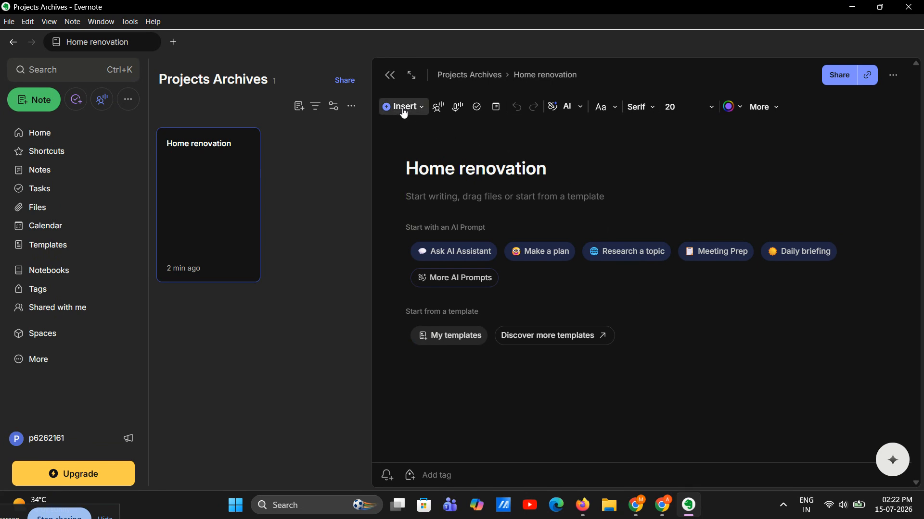
text(/)
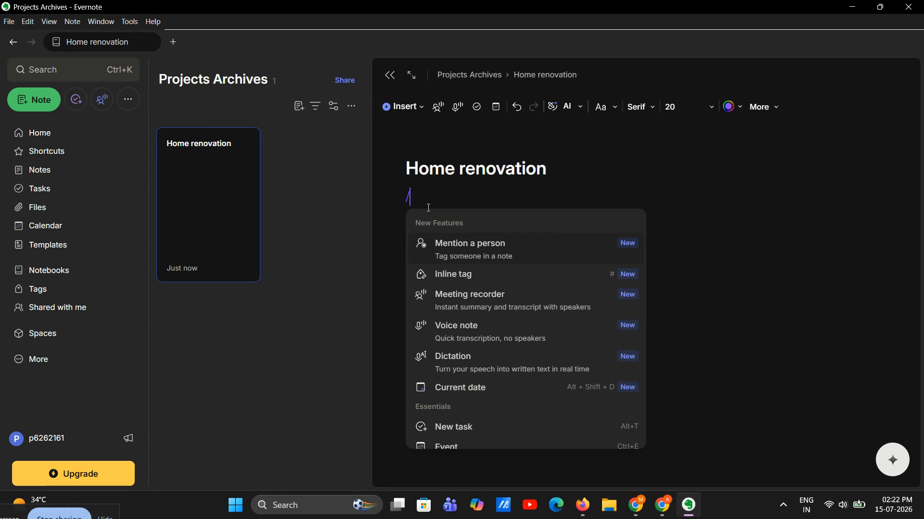
scroll(460, 380, down, 3)
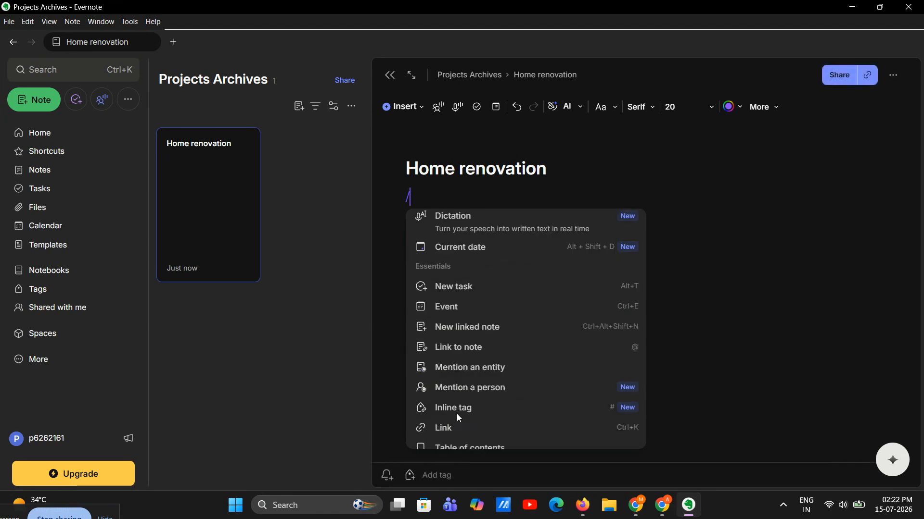
scroll(478, 288, down, 10)
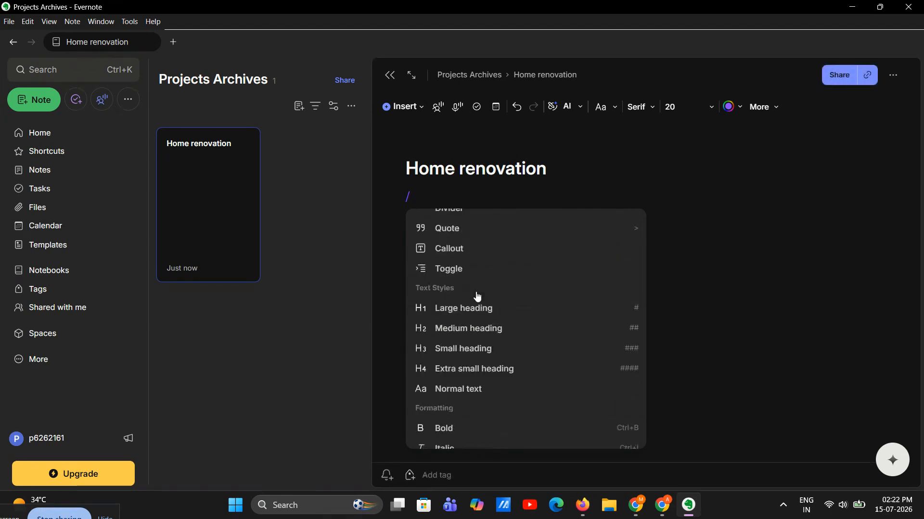
scroll(478, 301, down, 8)
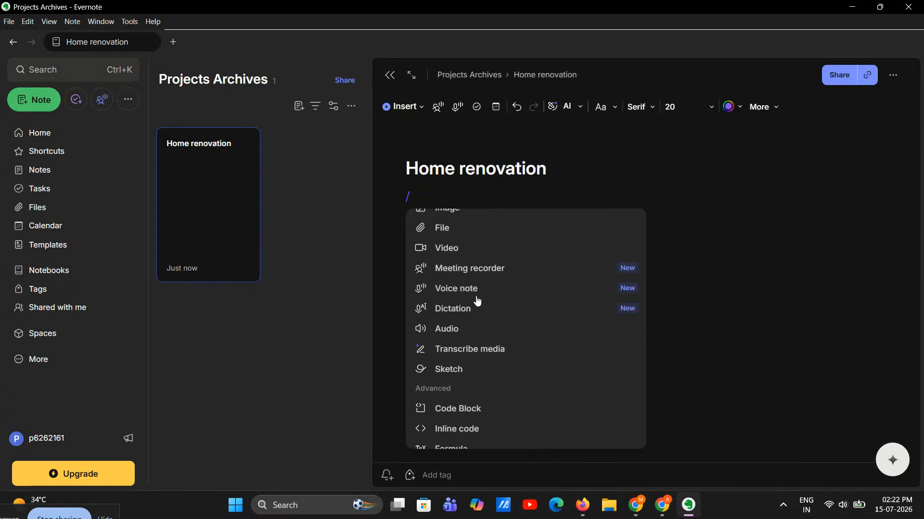
scroll(478, 298, up, 5)
text(ch)
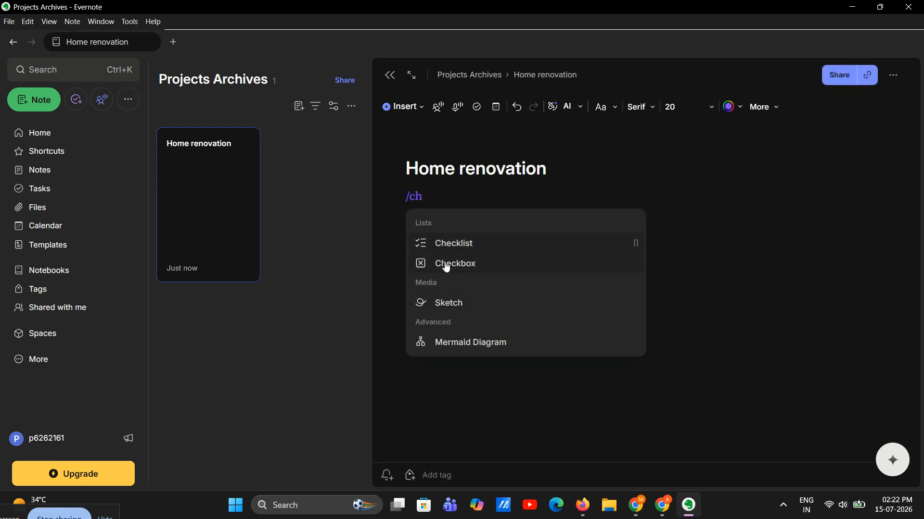
click(445, 267)
key(Return)
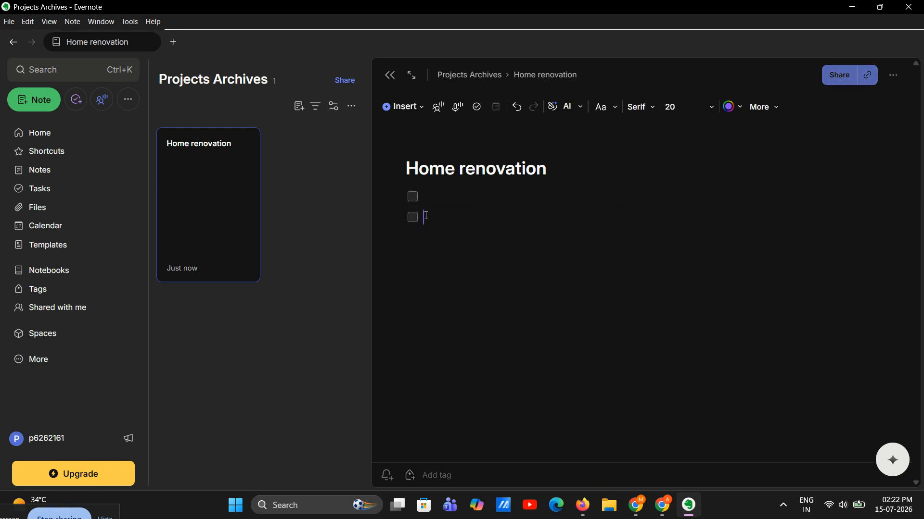
key(Return)
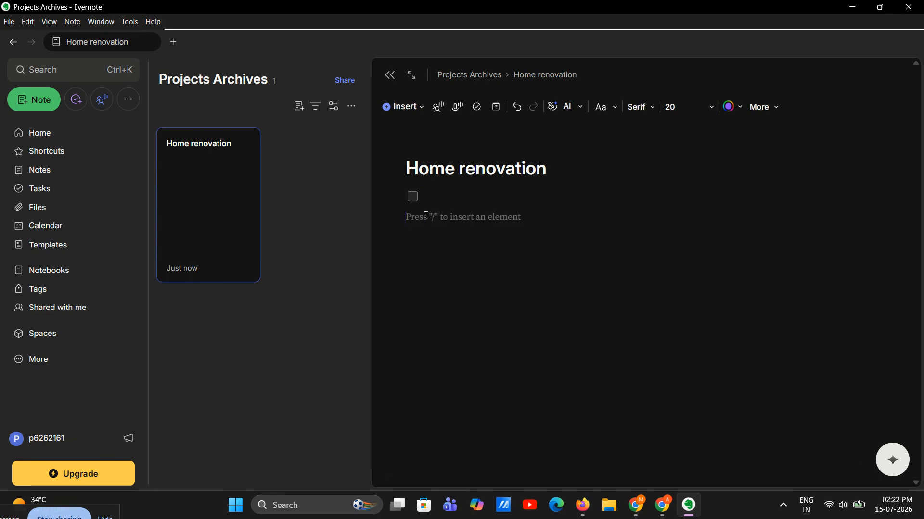
Remove the checkbox and the extra lines from the Home renovation note's body.
key(BackSpace)
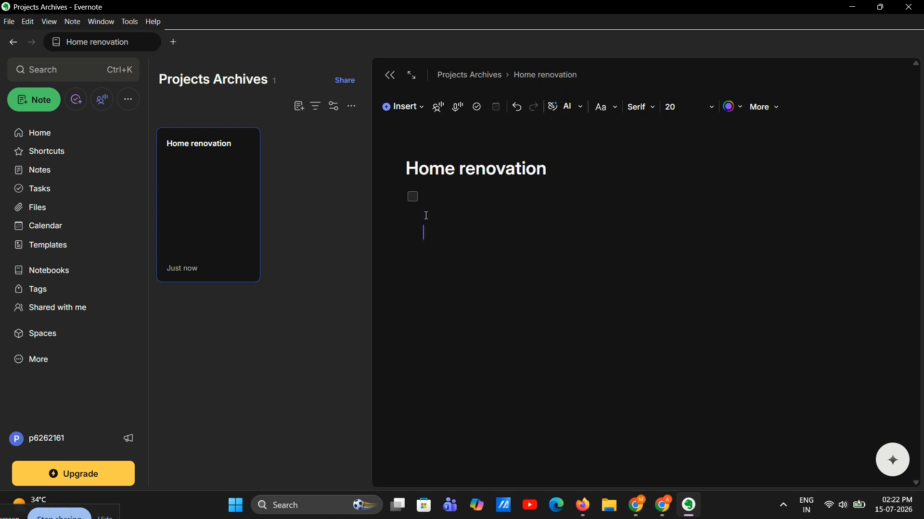
click(426, 215)
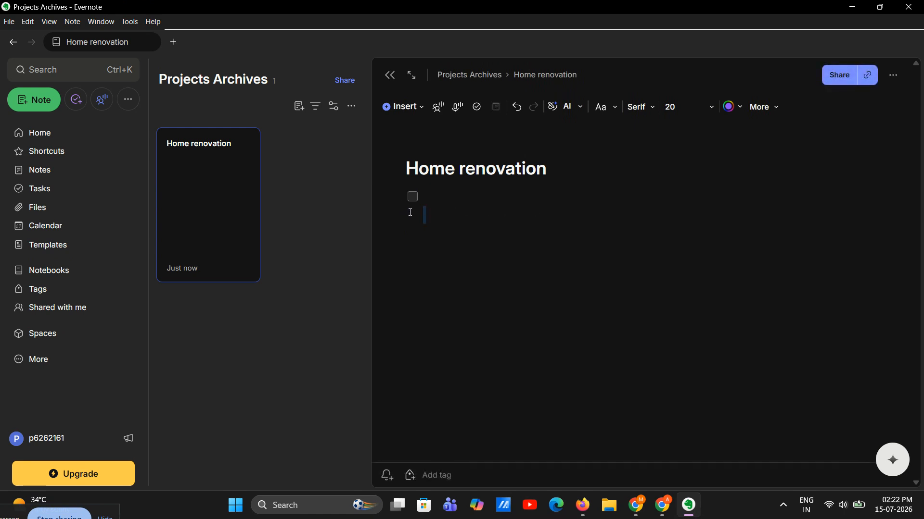
click(439, 200)
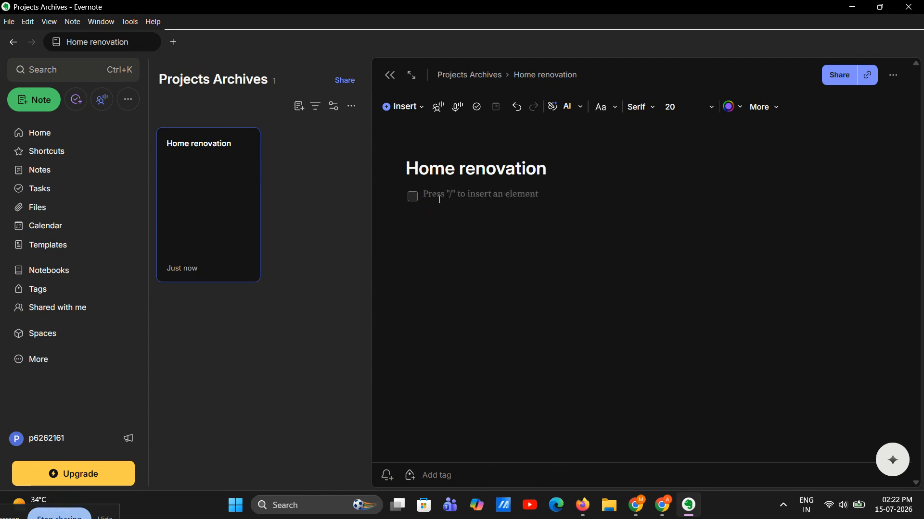
key(BackSpace)
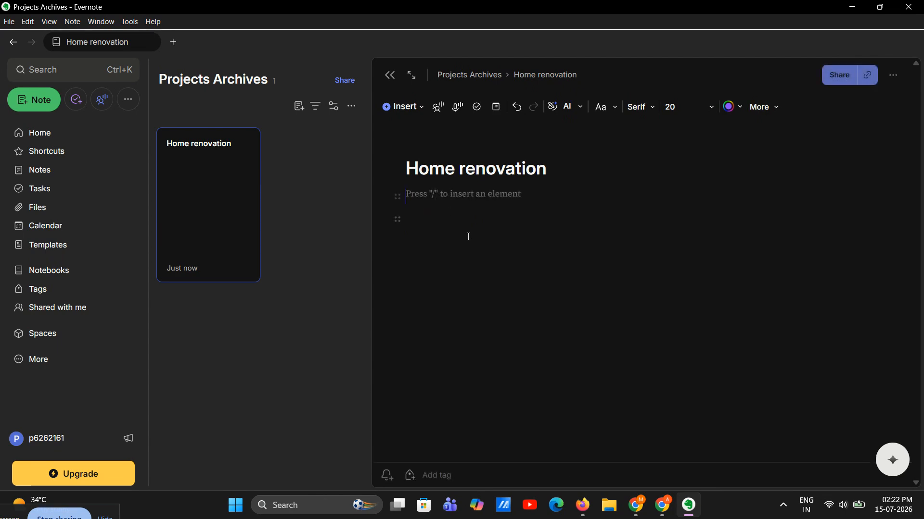
Copy the Home renovation note's link and paste it as a mention into the Active Projects Tracker note in Projects master lists.
click(893, 76)
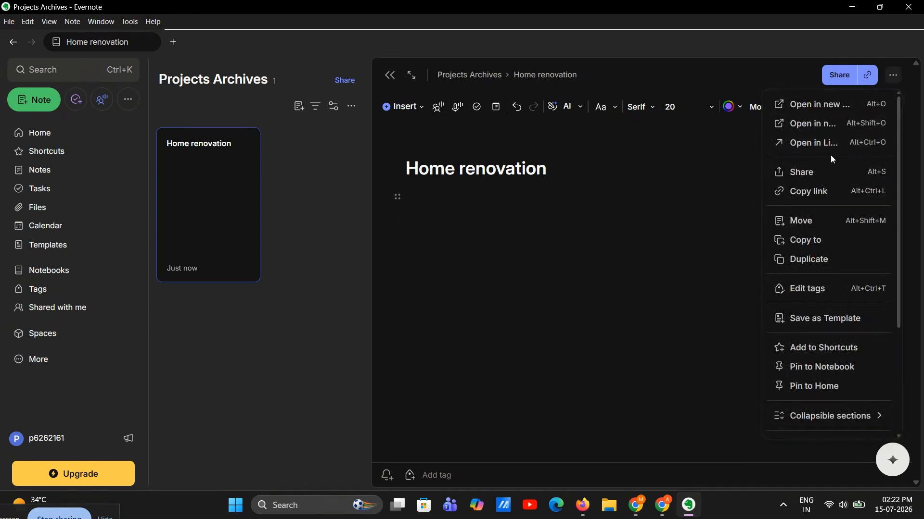
click(816, 191)
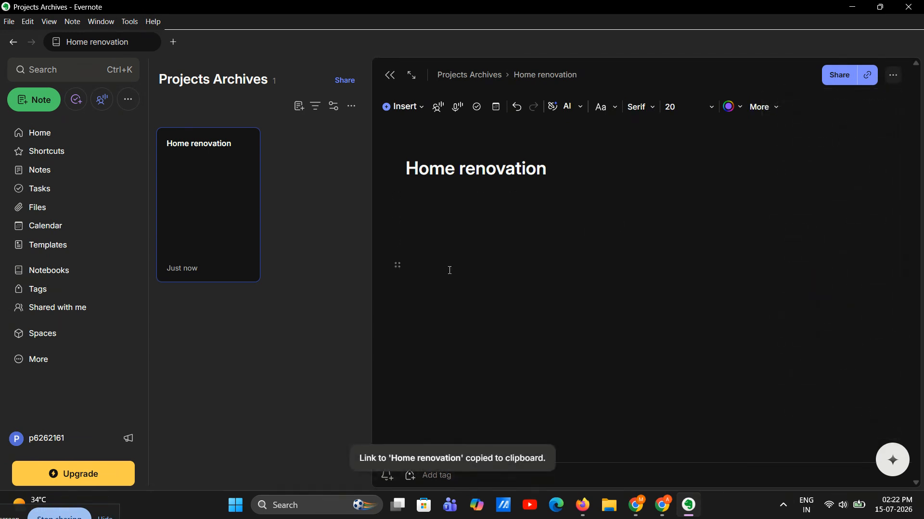
click(66, 269)
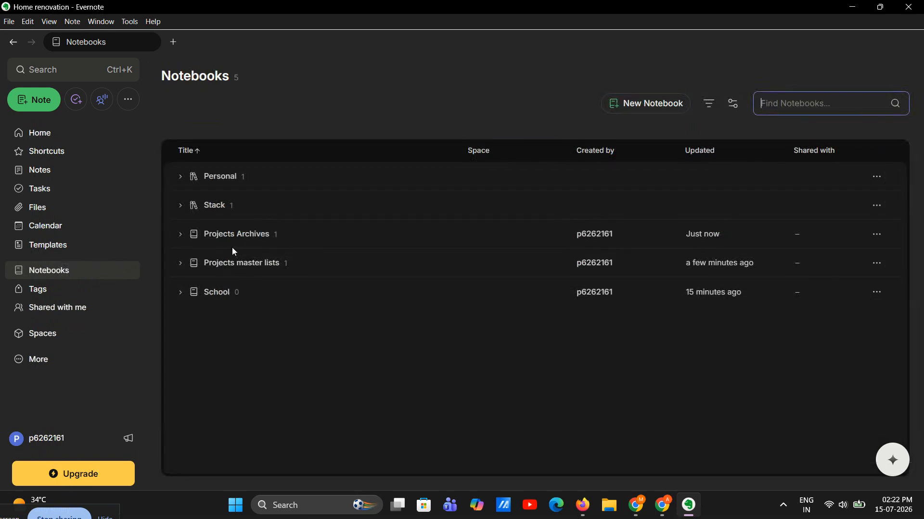
click(235, 264)
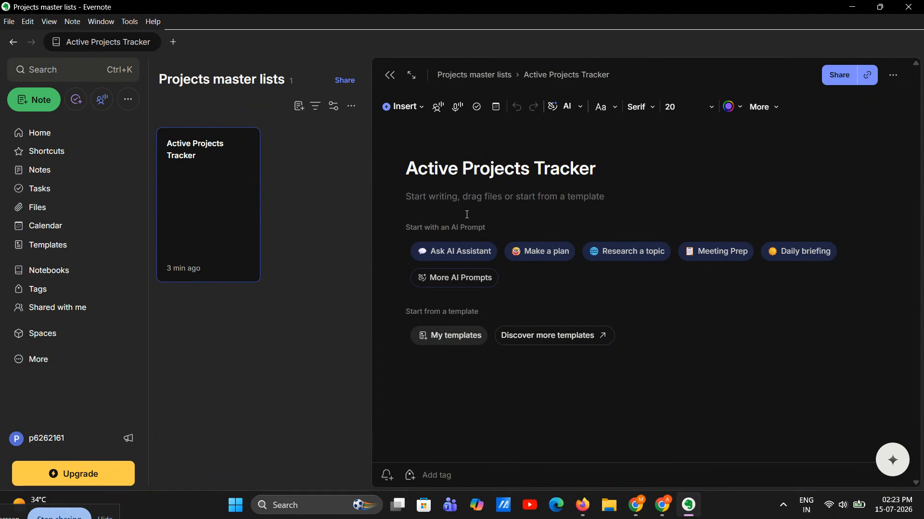
key(ctrl+v)
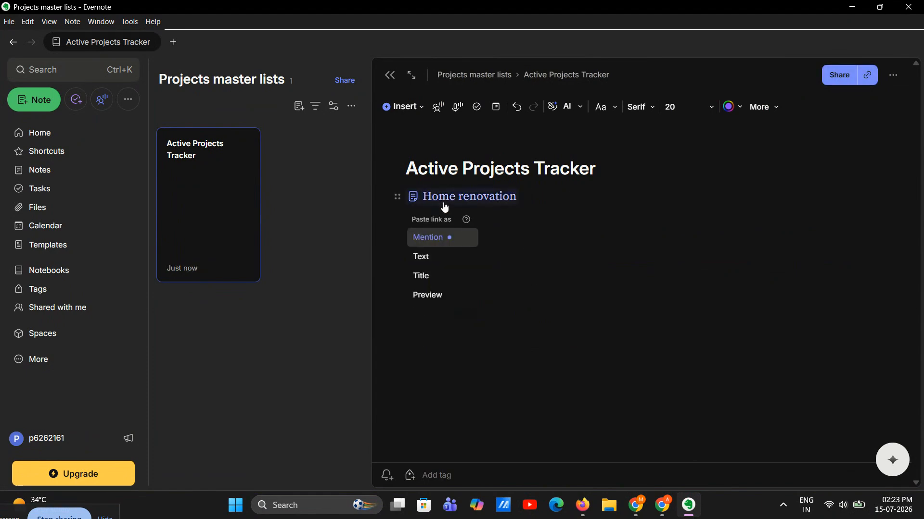
key(Return)
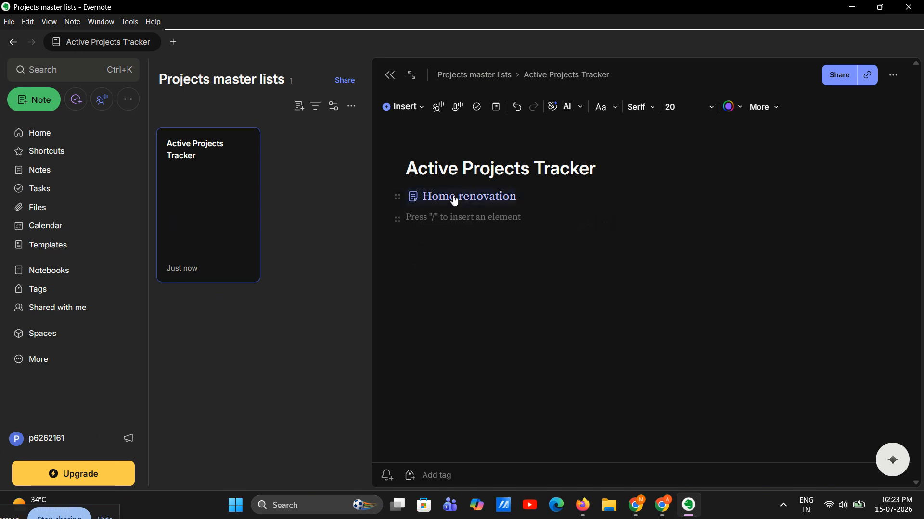
mouse_move(459, 199)
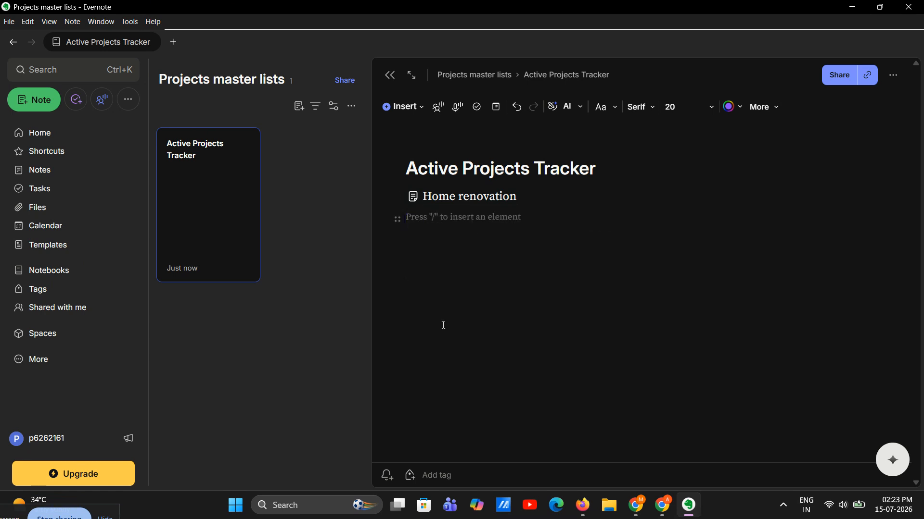
Insert a new task below the Home renovation link in the Active Projects Tracker note of Projects master lists.
click(97, 190)
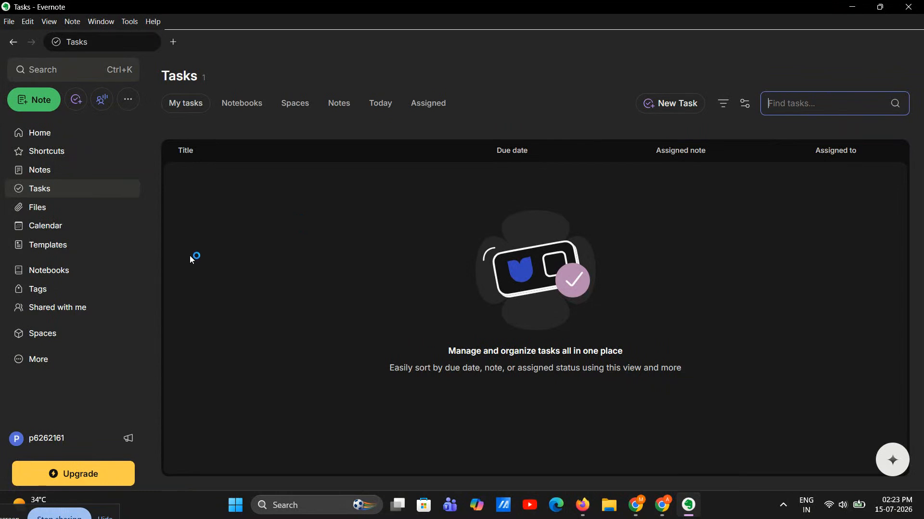
click(116, 279)
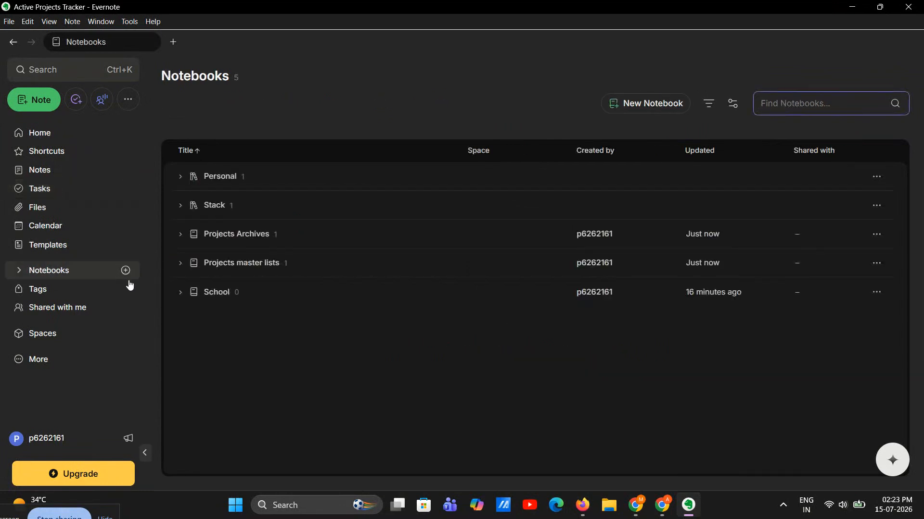
click(225, 266)
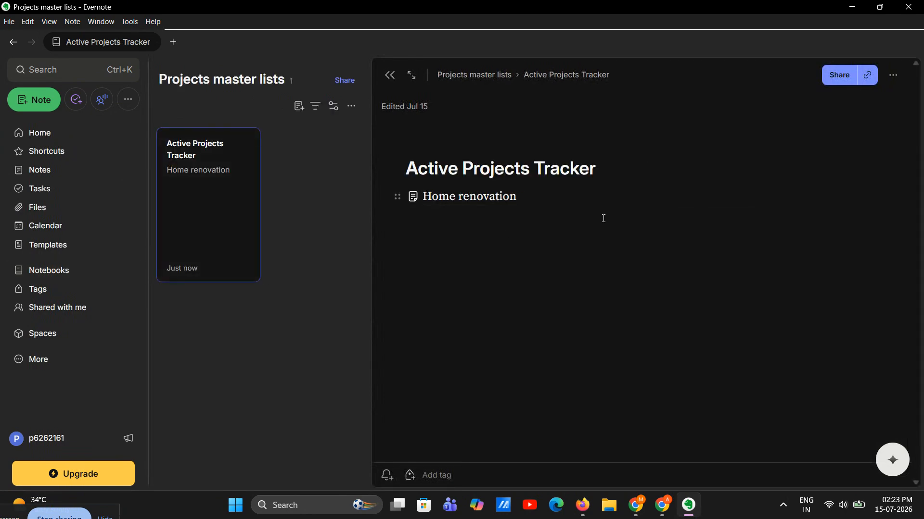
click(457, 233)
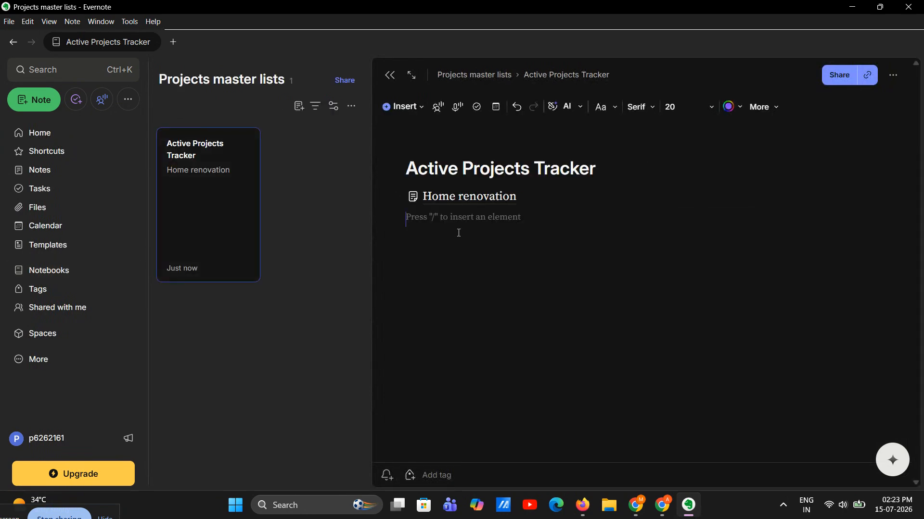
text(/ta)
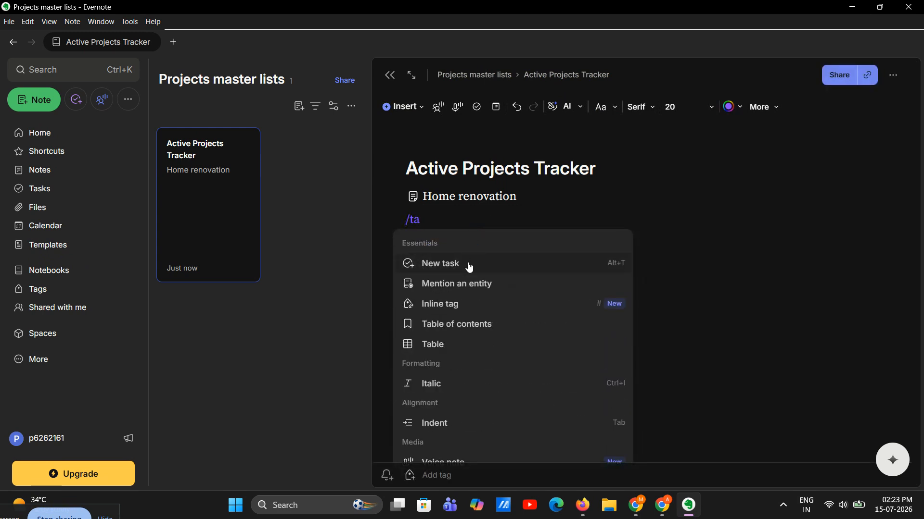
click(468, 263)
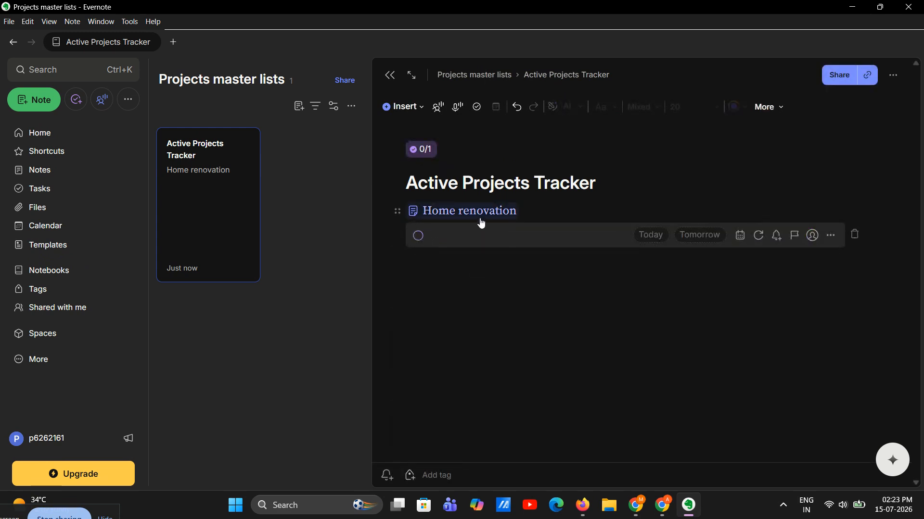
Name the untitled task from the Active Projects Tracker note "Task", set it due tomorrow, and save it.
click(64, 189)
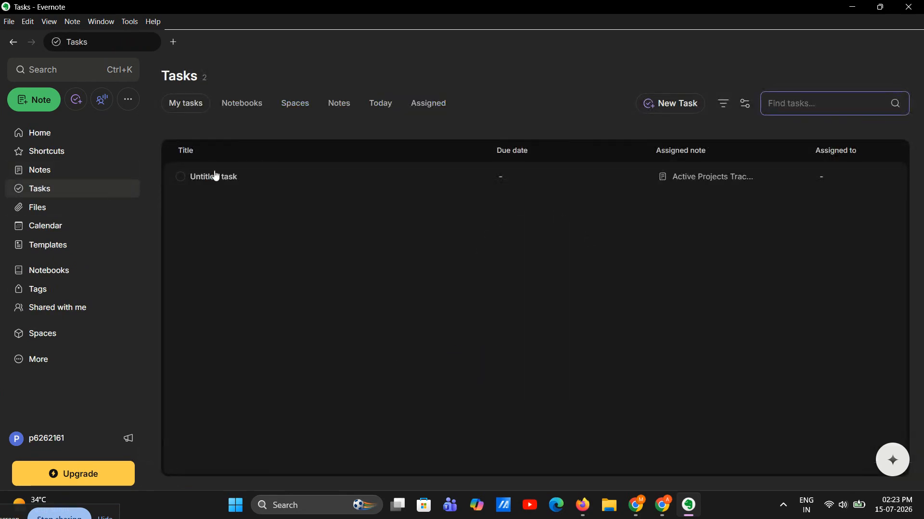
click(256, 178)
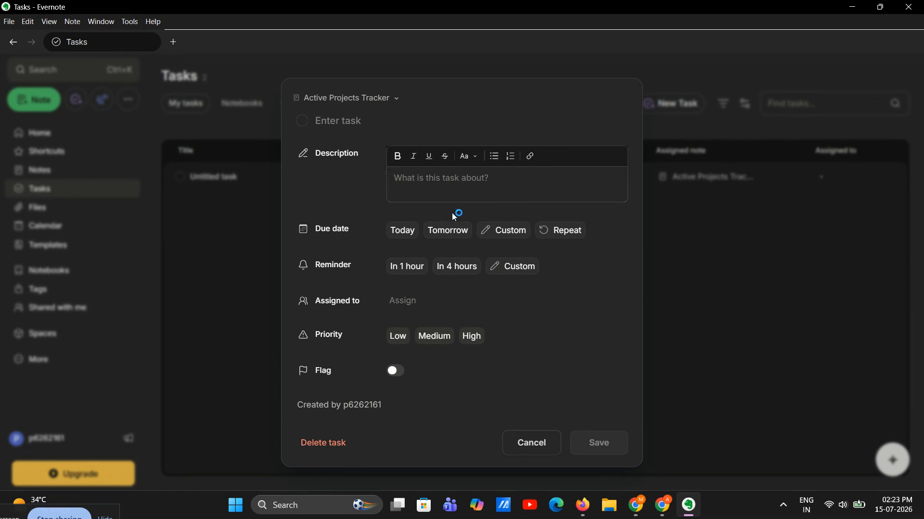
text(Task)
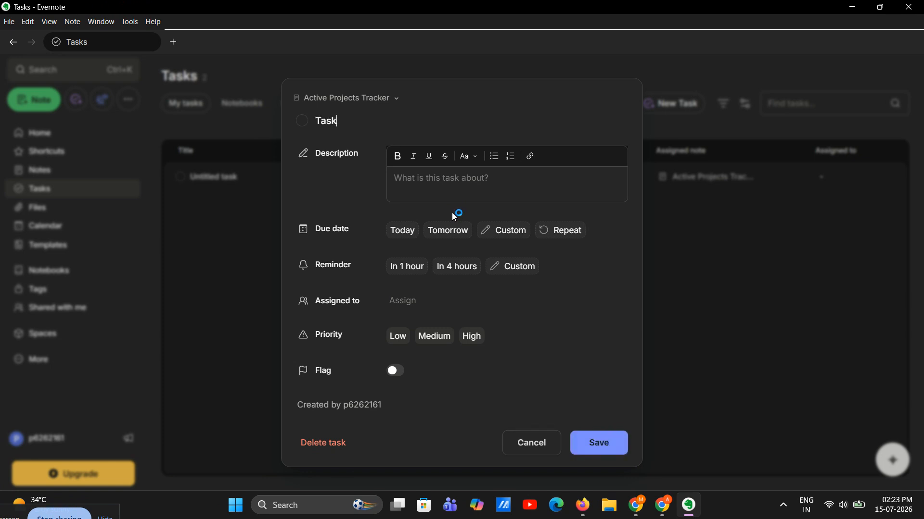
click(466, 236)
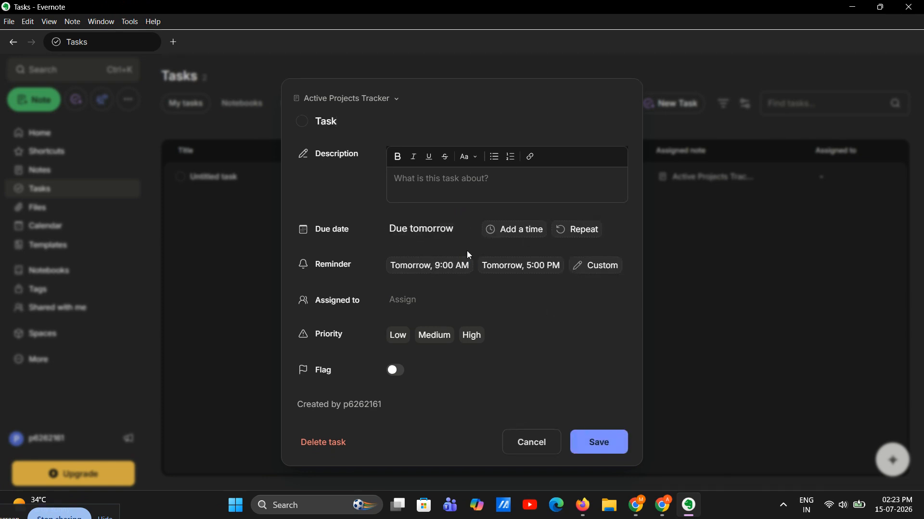
click(607, 445)
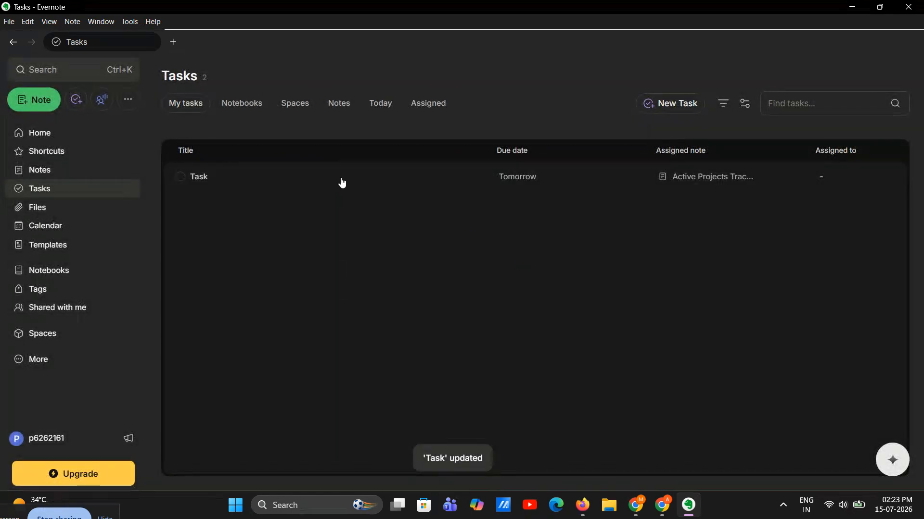